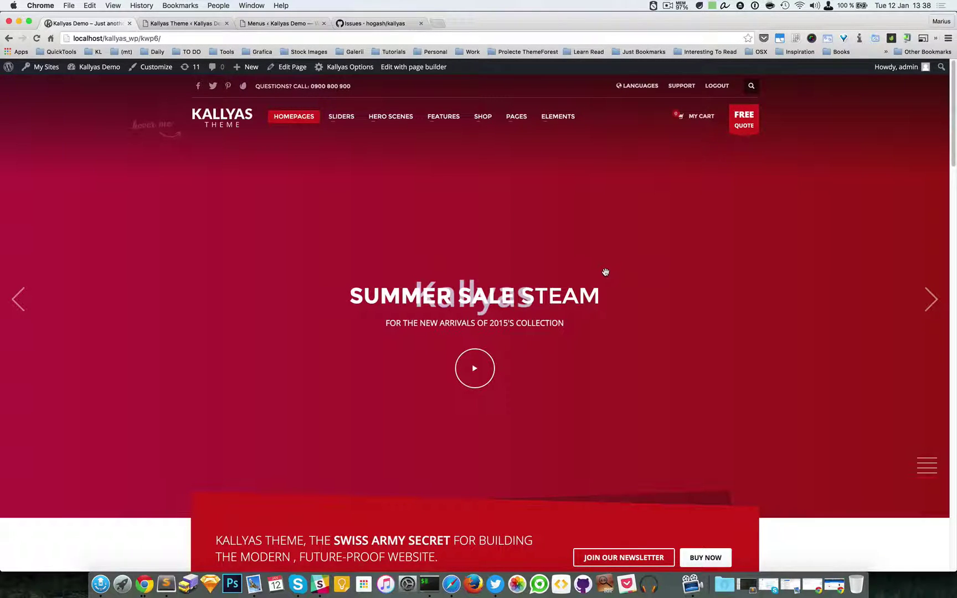
# Step: Start a new WordPress page titled 'Testing Newsletter box'
pyautogui.scroll(-3, 603, 272)
pyautogui.scroll(3, 602, 272)
pyautogui.moveTo(557, 127)
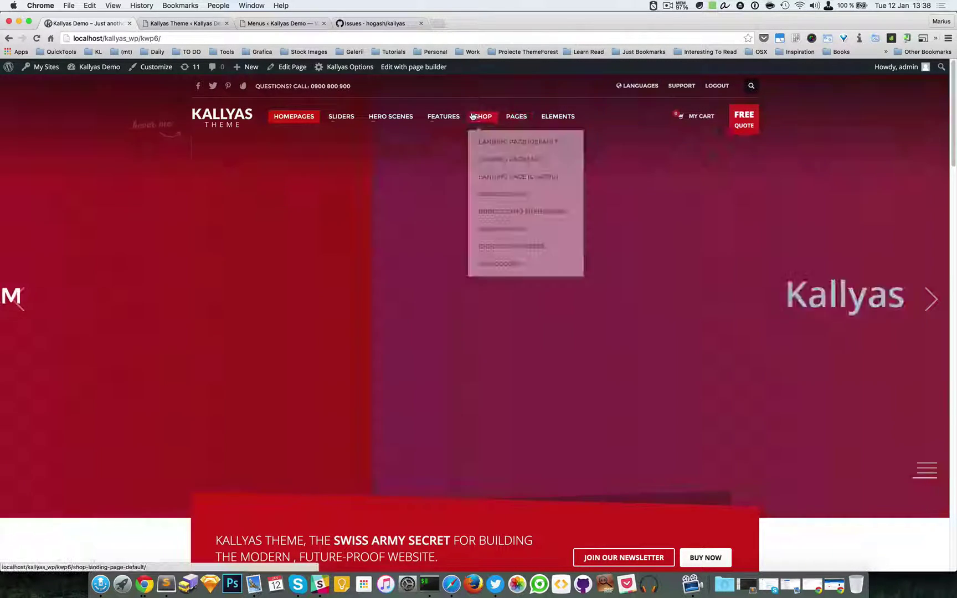
pyautogui.moveTo(244, 69)
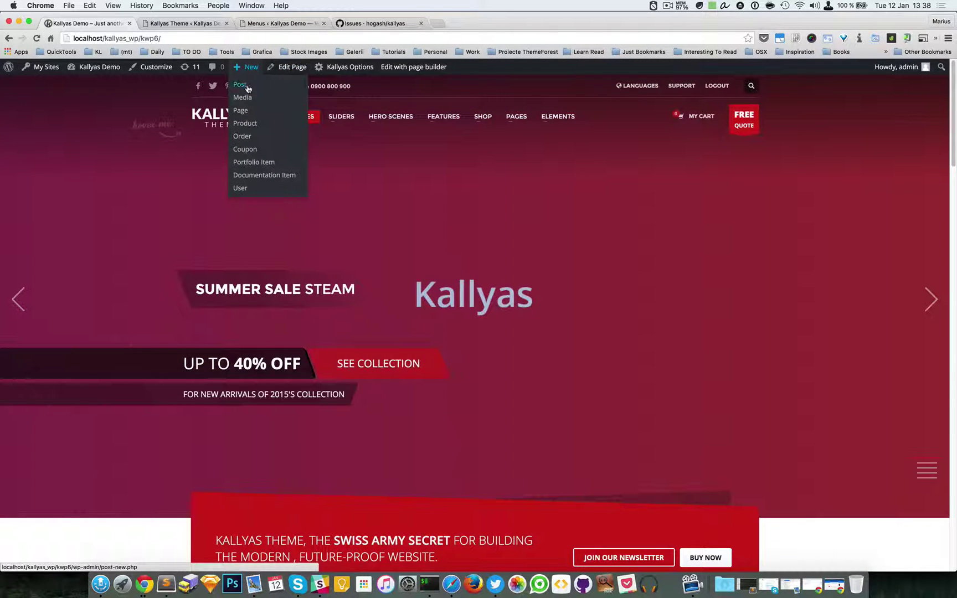
pyautogui.click(257, 114)
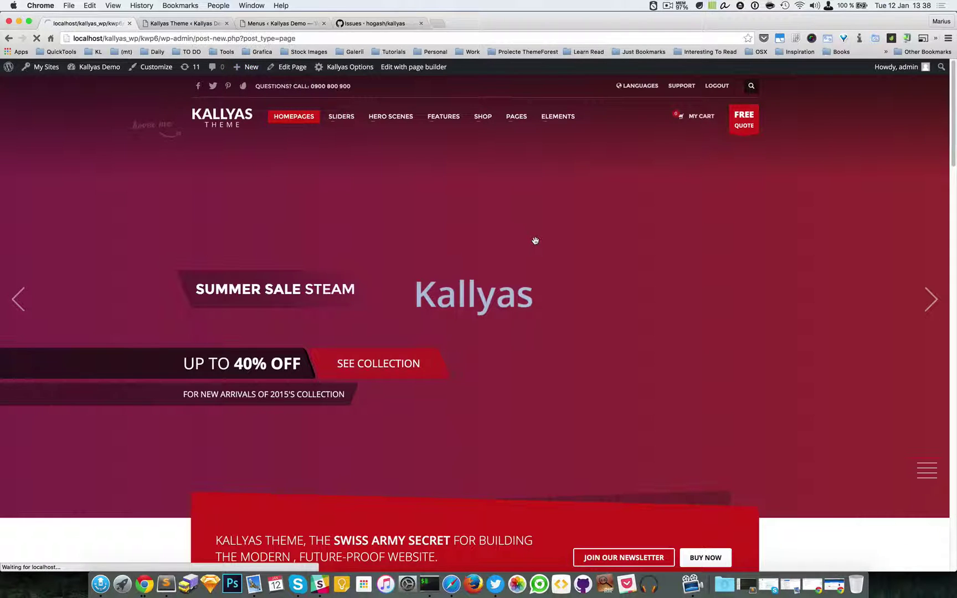
pyautogui.write('T')
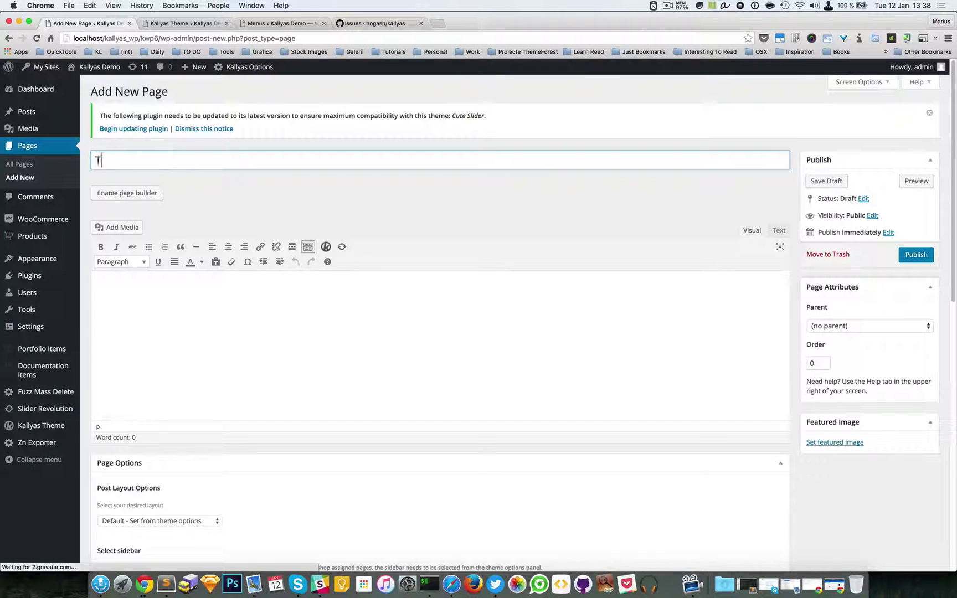
pyautogui.write('esting News')
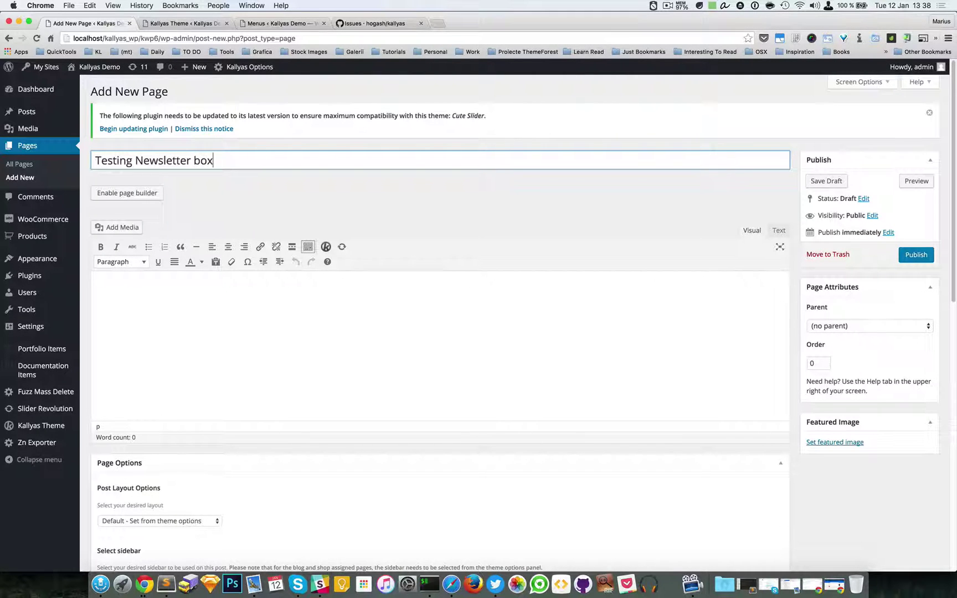
pyautogui.write('letter box')
# Step: Enable the page builder, publish the page, and open it in the Kallyas builder
pyautogui.click(143, 192)
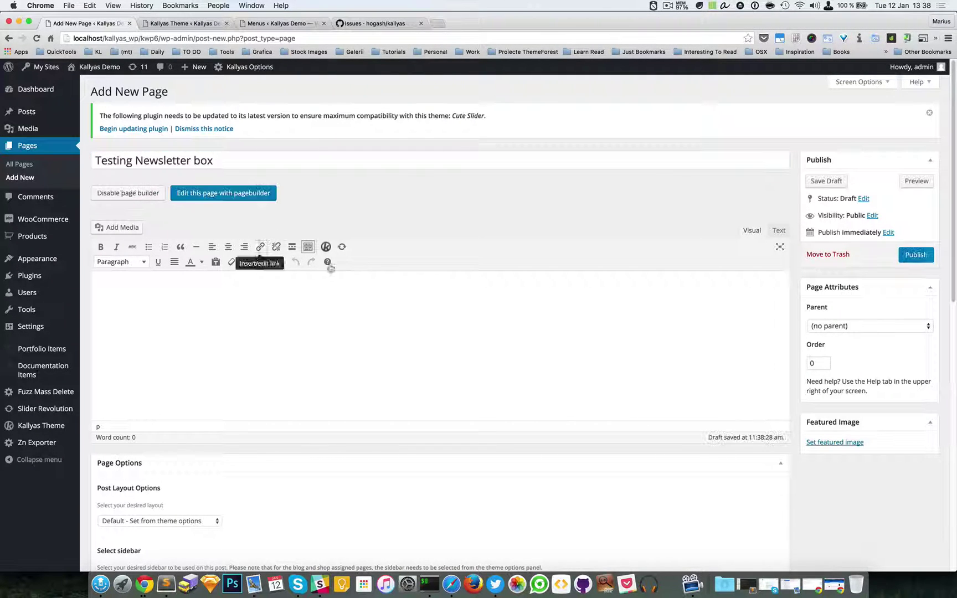
pyautogui.click(912, 260)
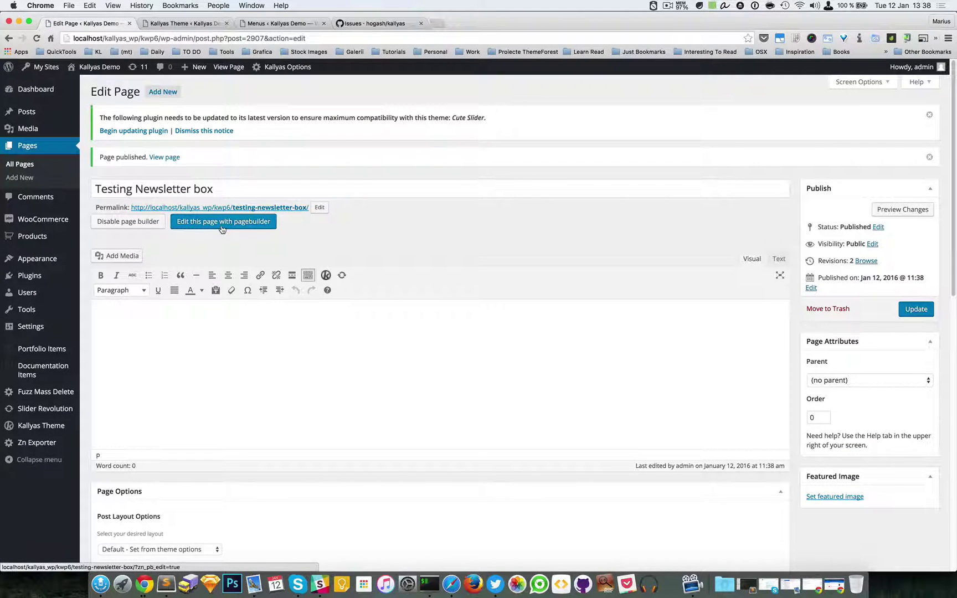
pyautogui.click(221, 228)
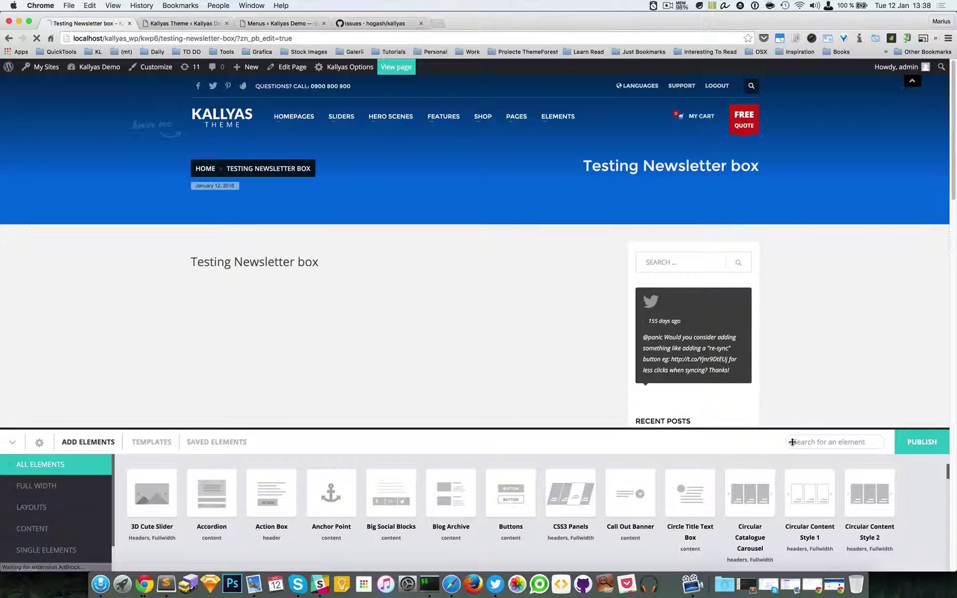
# Step: Search elements for 'newsle' and drag the Newsletter Box onto the page
pyautogui.click(825, 442)
pyautogui.write('n')
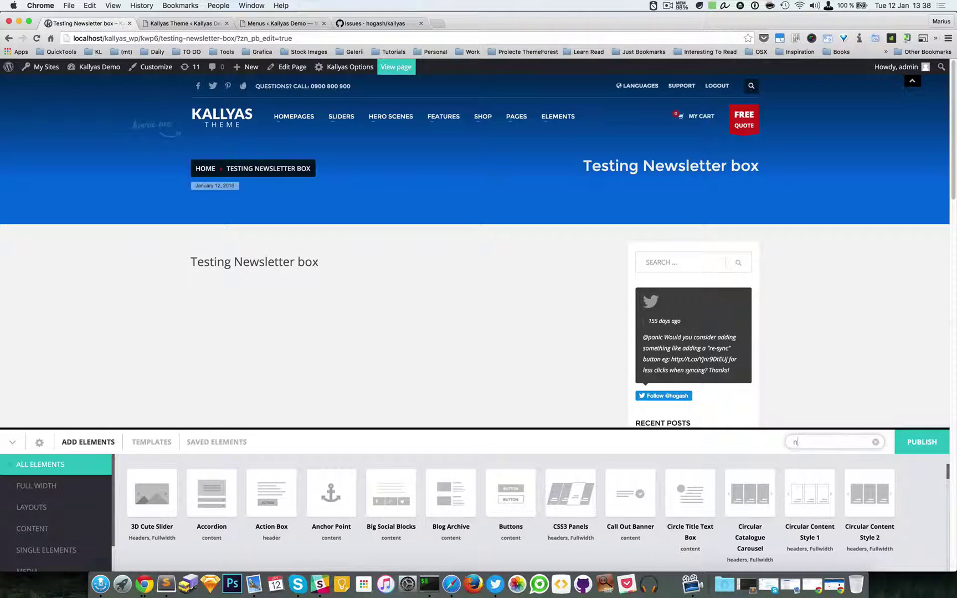
pyautogui.write('ewsle')
pyautogui.moveTo(152, 506); pyautogui.dragTo(284, 277)
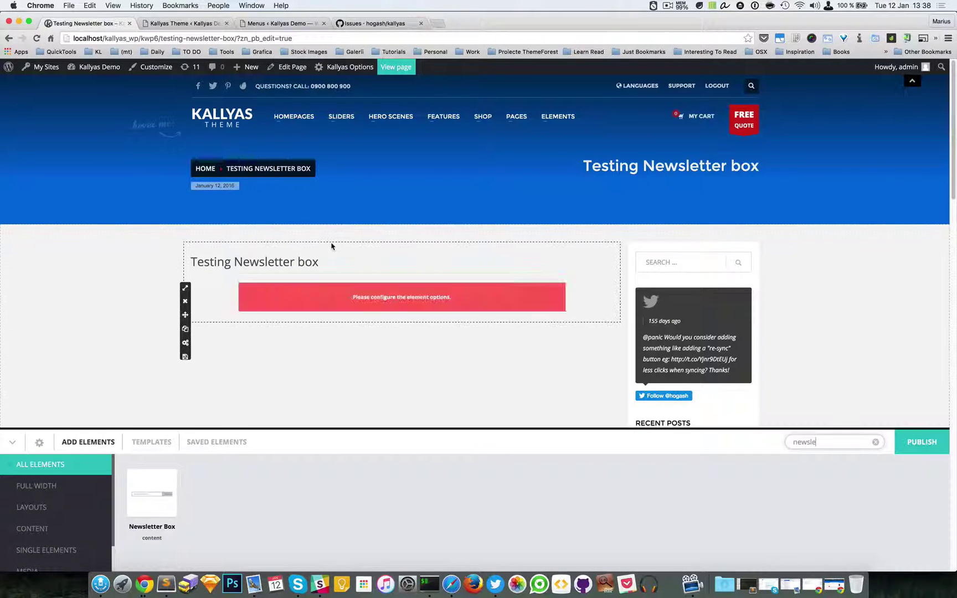
# Step: Open the Newsletter Box settings and open Kallyas Mailchimp options in a new tab
pyautogui.moveTo(435, 283)
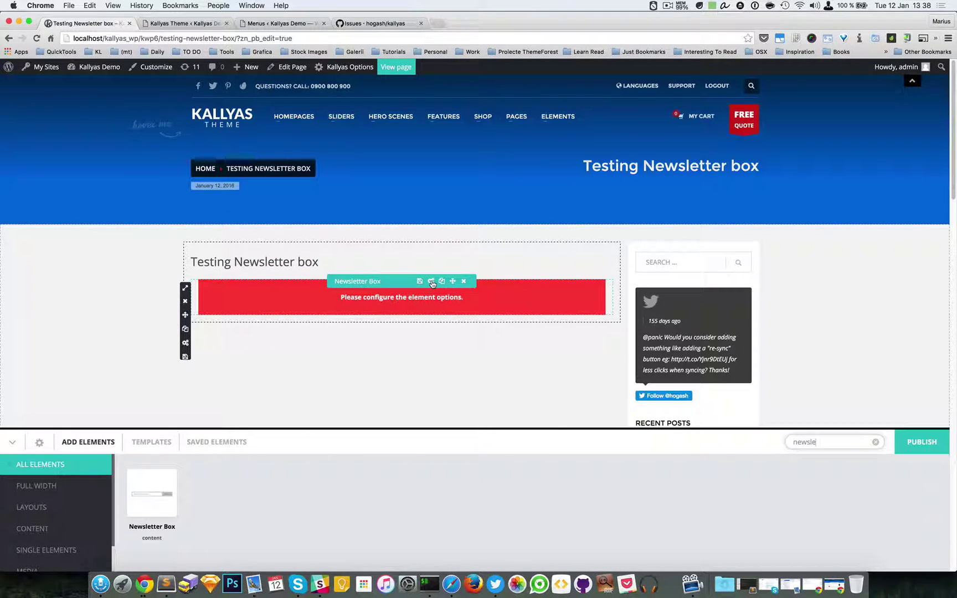
pyautogui.click(433, 283)
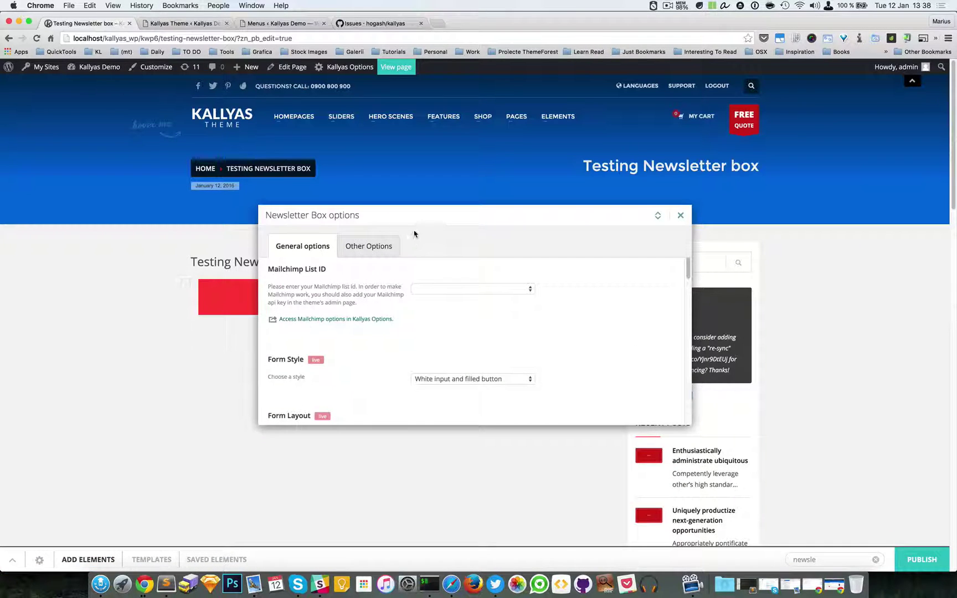
pyautogui.moveTo(414, 233); pyautogui.dragTo(600, 166)
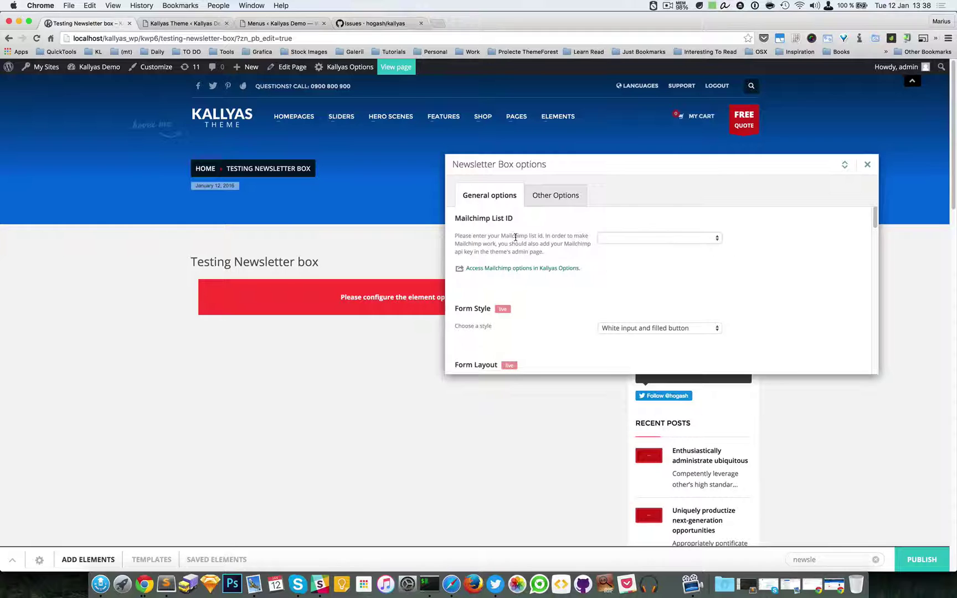
pyautogui.moveTo(561, 169); pyautogui.dragTo(549, 232)
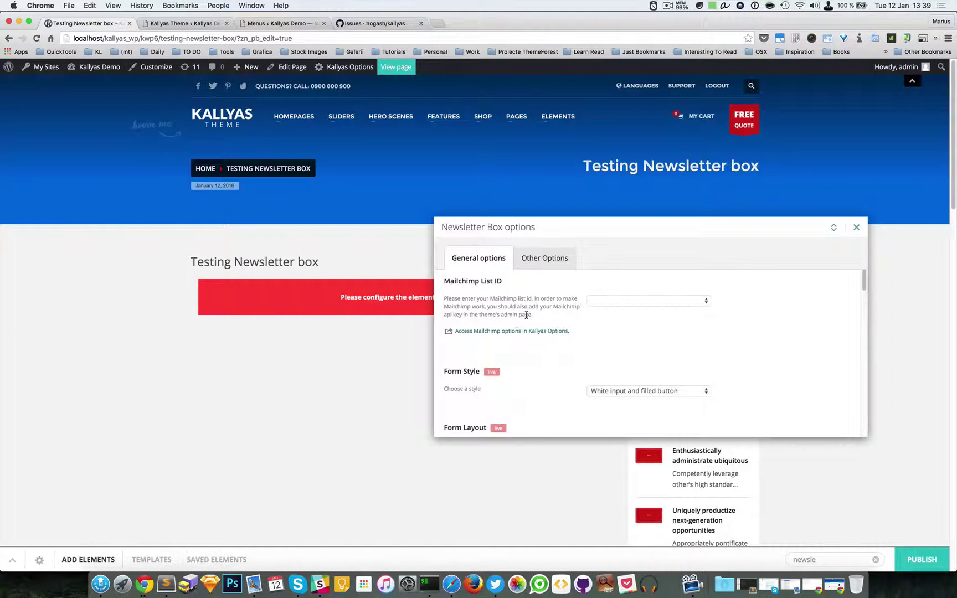
pyautogui.keyDown('super'); pyautogui.click(487, 332); pyautogui.keyUp('super')
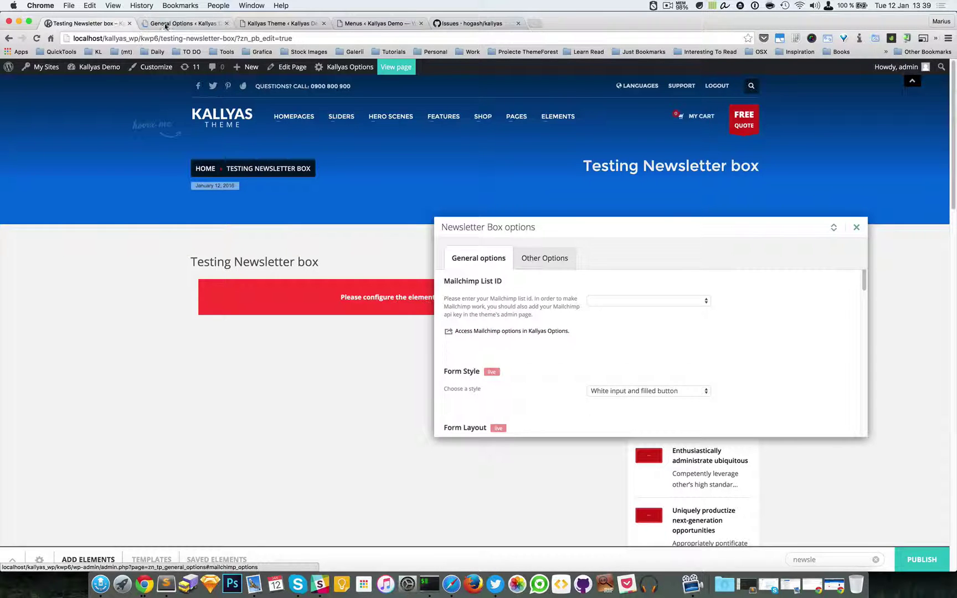
# Step: Paste the Mailchimp API key into the Kallyas API KEY field, then return to the builder tab
pyautogui.click(186, 24)
pyautogui.click(468, 217)
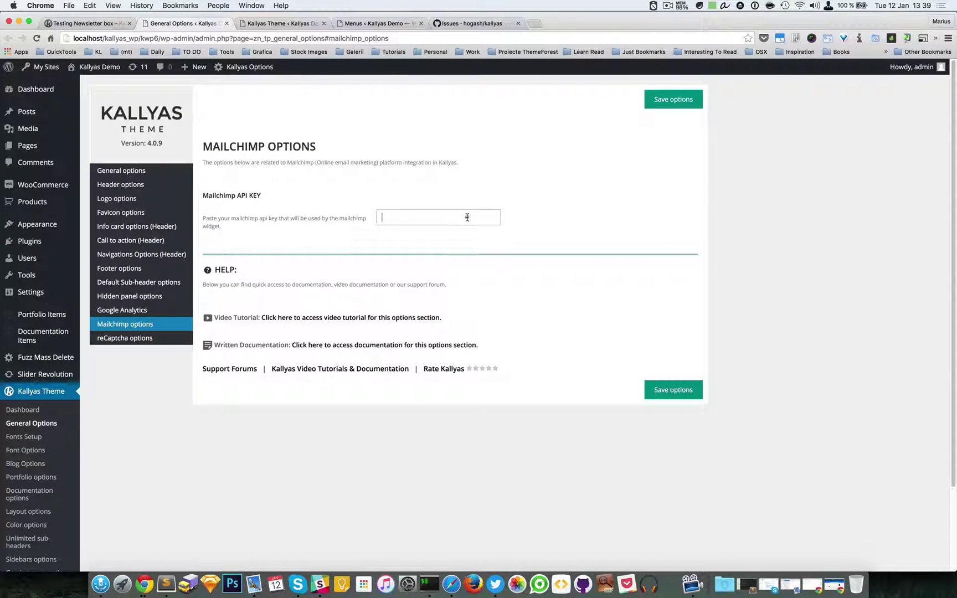
pyautogui.click(352, 189)
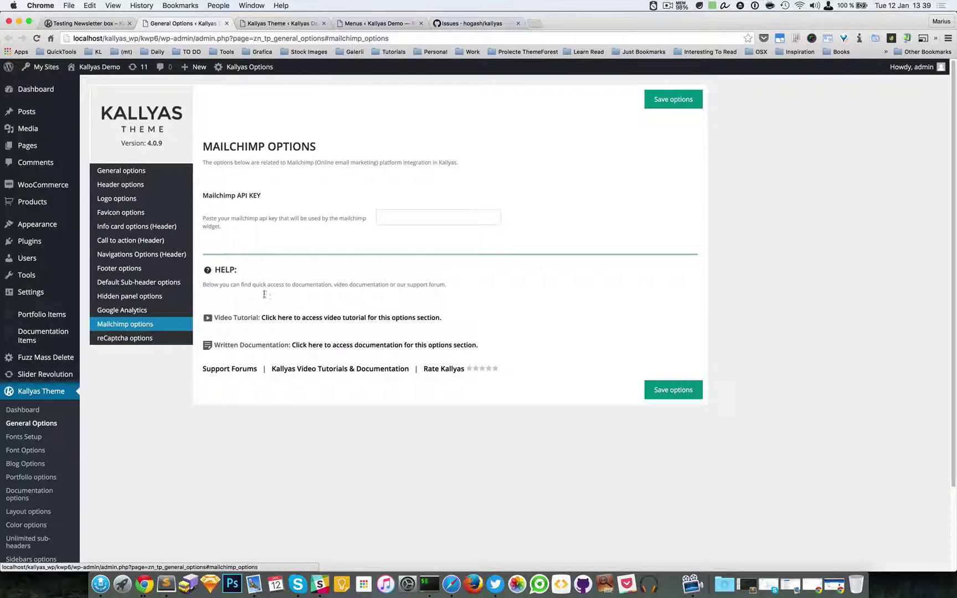
pyautogui.click(421, 220)
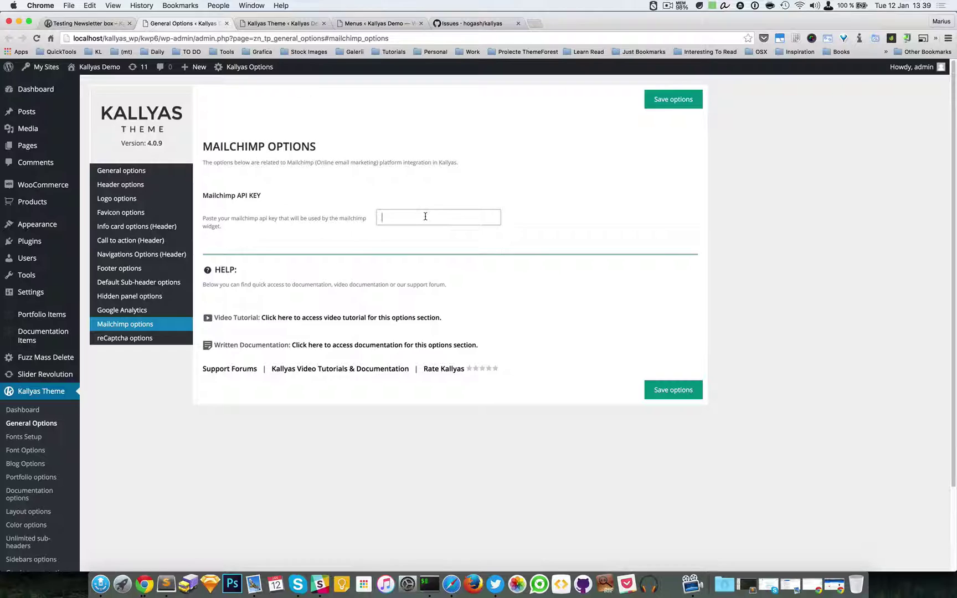
pyautogui.click(670, 4)
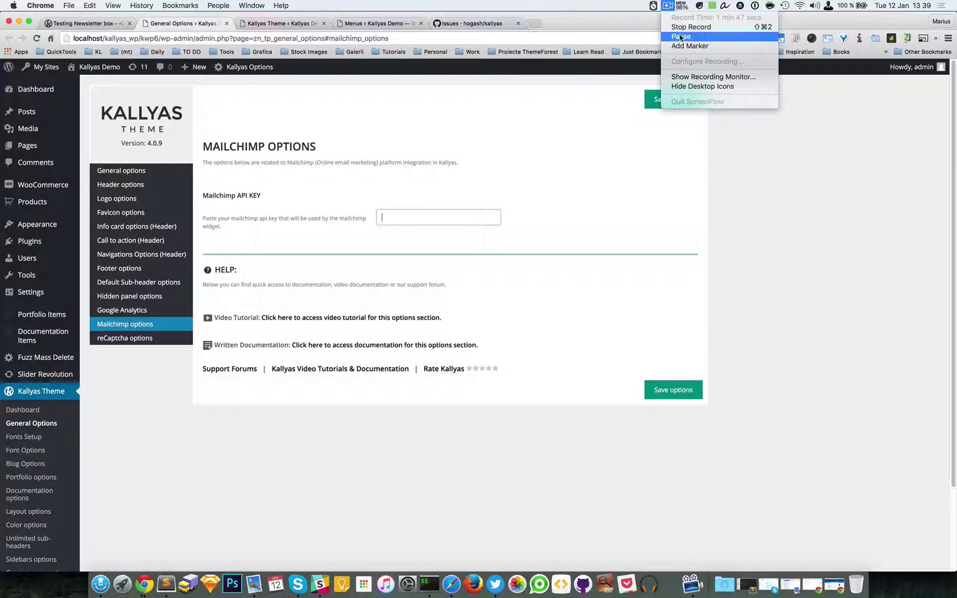
pyautogui.click(692, 37)
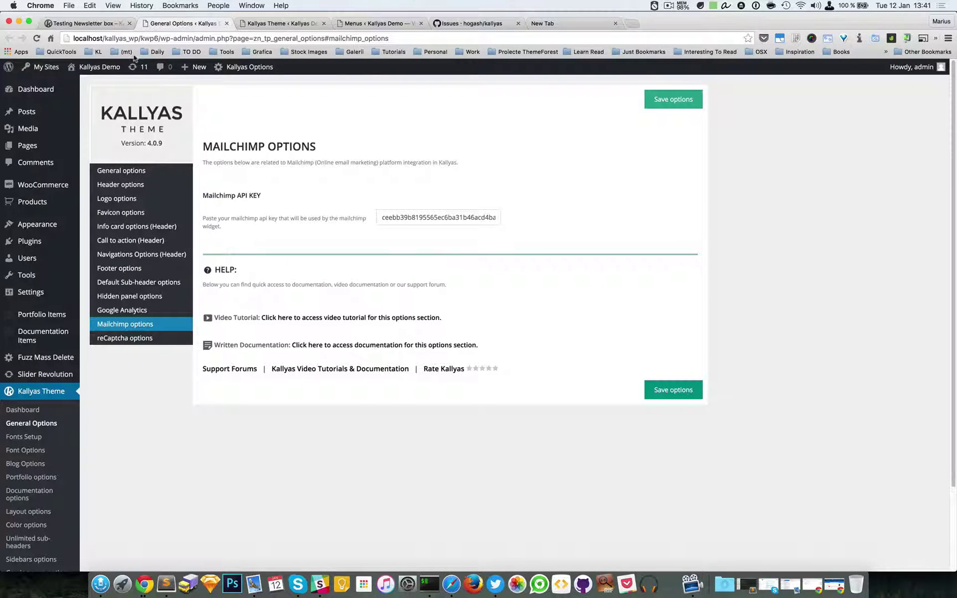
# Step: Close the Newsletter Box settings, save the page, and reload the builder
pyautogui.click(111, 26)
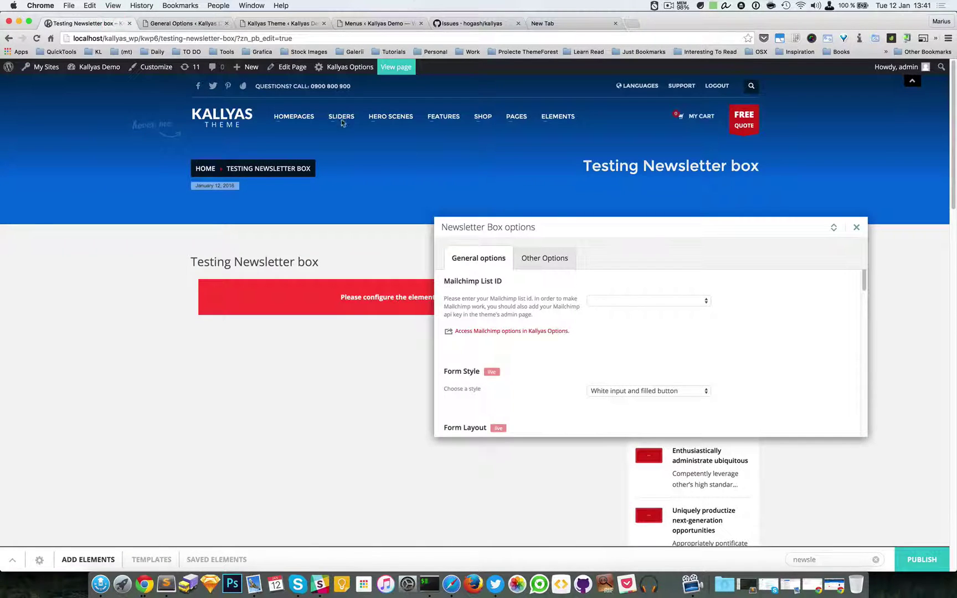
pyautogui.click(857, 228)
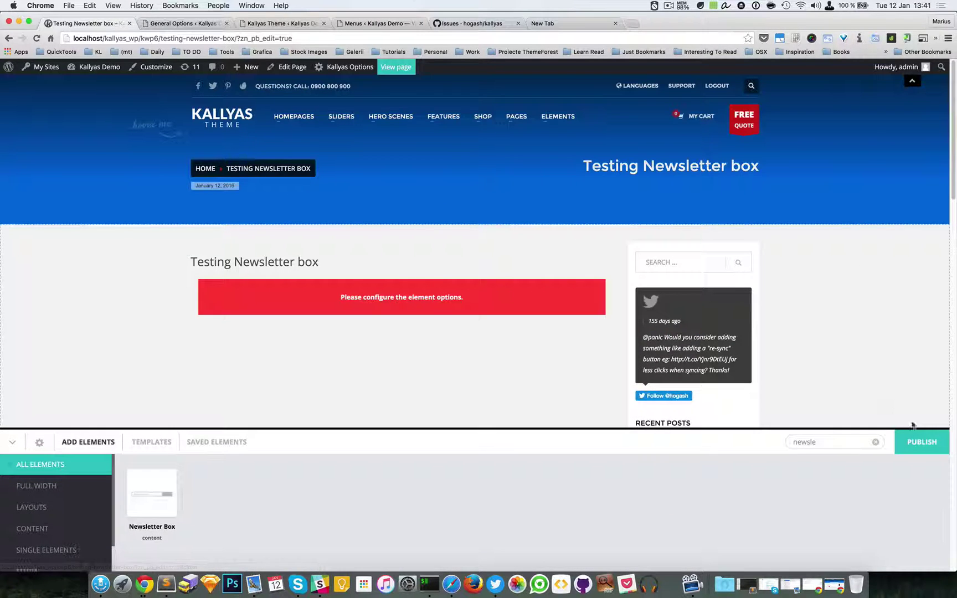
pyautogui.click(918, 439)
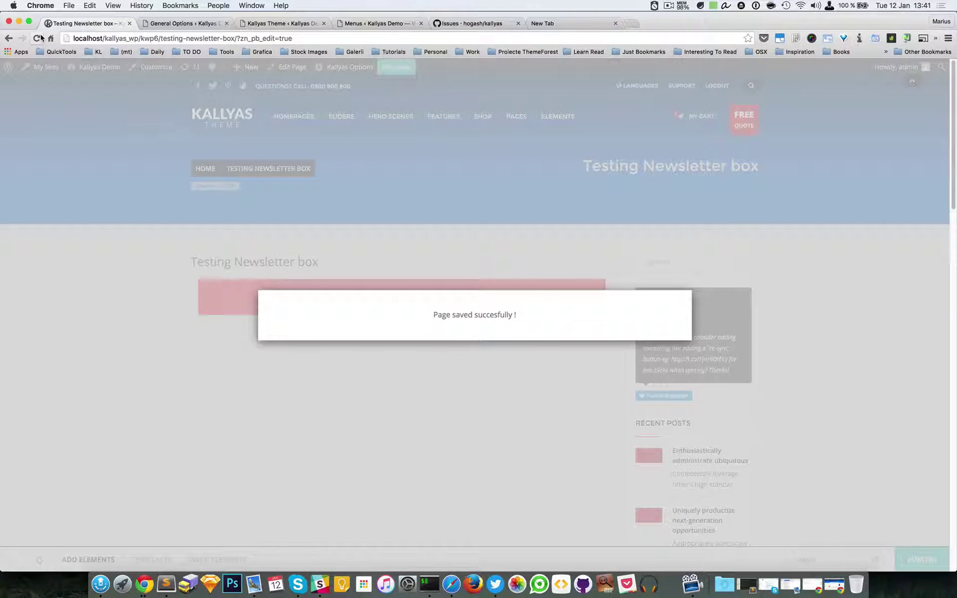
pyautogui.click(37, 38)
pyautogui.click(559, 208)
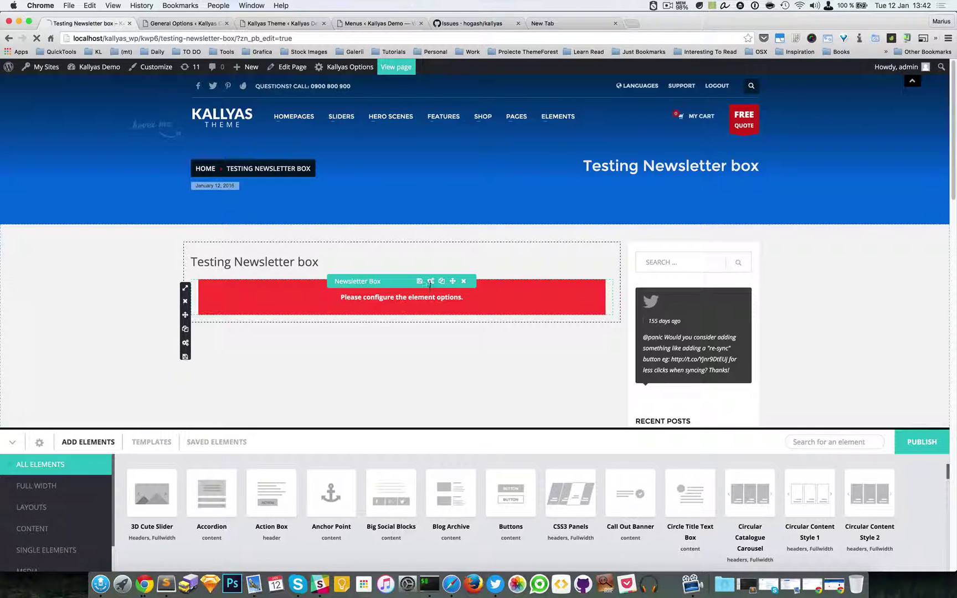
# Step: Reopen Newsletter Box settings, keeping test list, White input and filled button style, Single Block layout
pyautogui.click(430, 281)
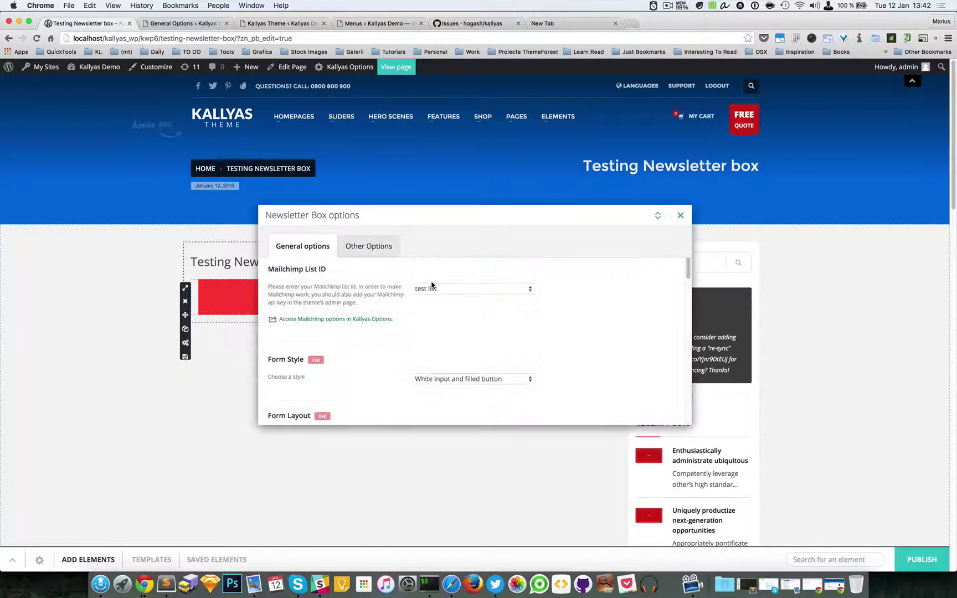
pyautogui.click(432, 287)
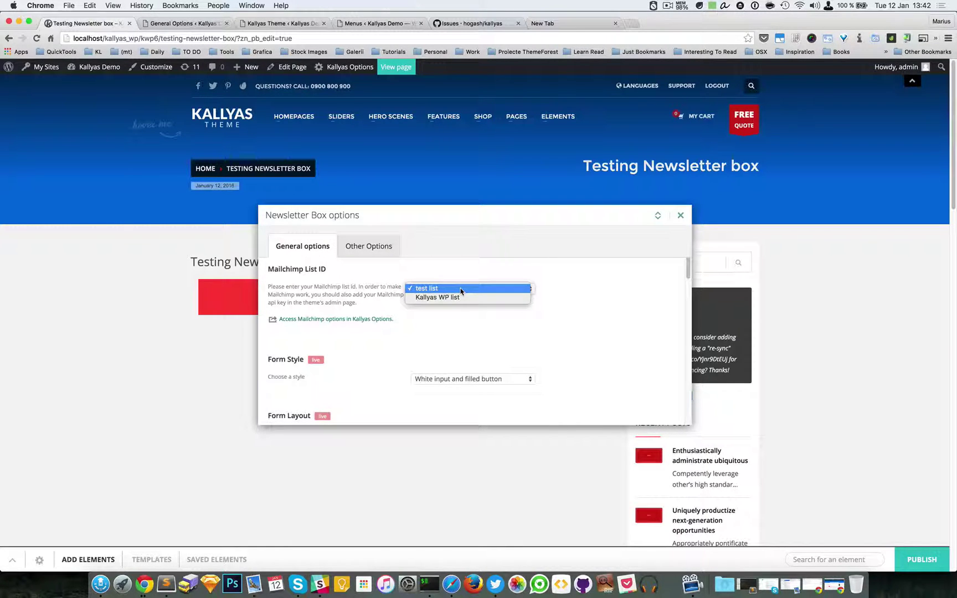
pyautogui.click(562, 287)
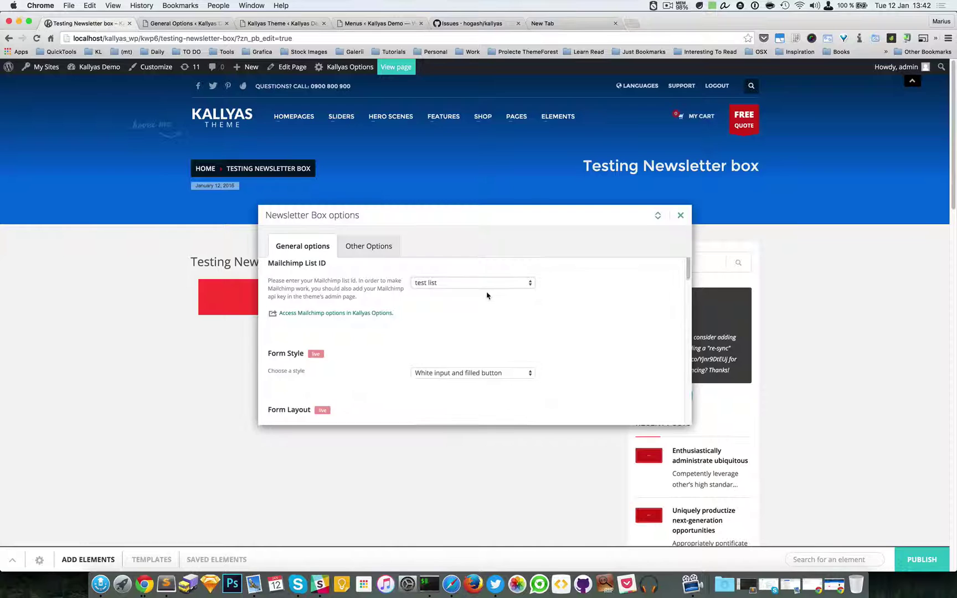
pyautogui.scroll(-2, 487, 295)
pyautogui.click(477, 326)
pyautogui.click(587, 308)
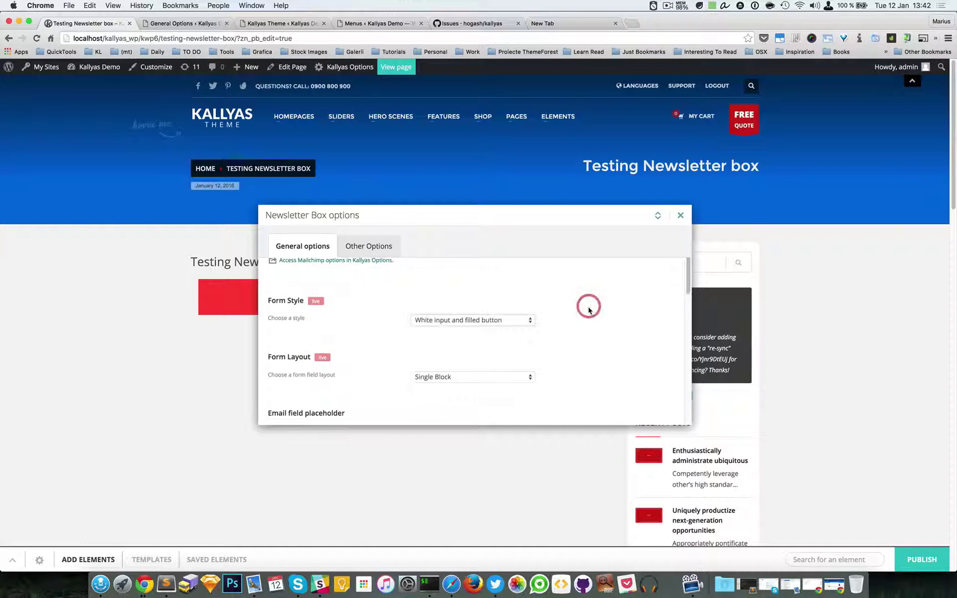
pyautogui.click(487, 313)
pyautogui.click(481, 317)
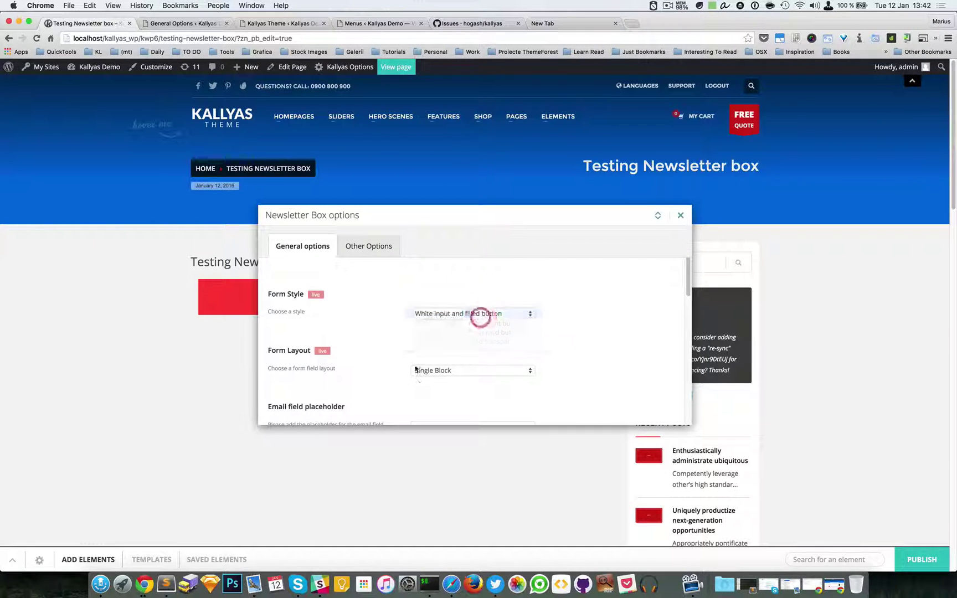
pyautogui.click(415, 370)
pyautogui.click(591, 349)
# Step: Set the JOIN US button font size to 18 and form height to 50, then save and close
pyautogui.scroll(-3, 591, 348)
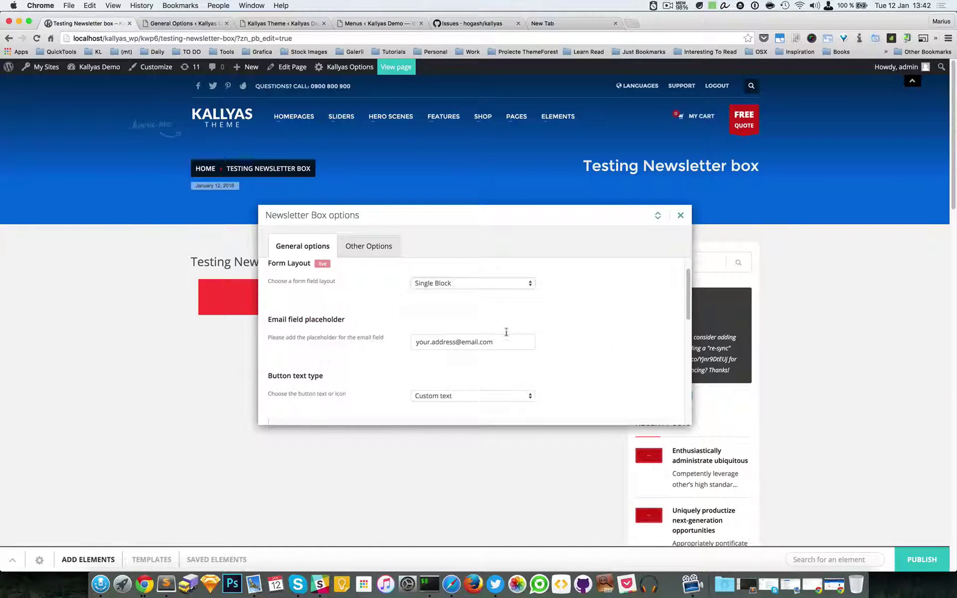
pyautogui.click(468, 339)
pyautogui.scroll(-3, 419, 308)
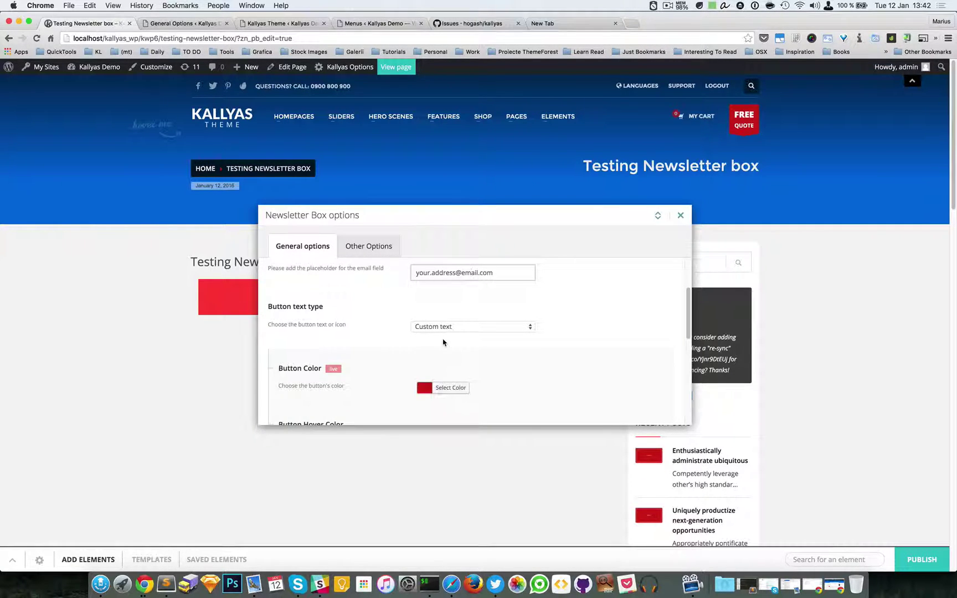
pyautogui.scroll(-6, 443, 342)
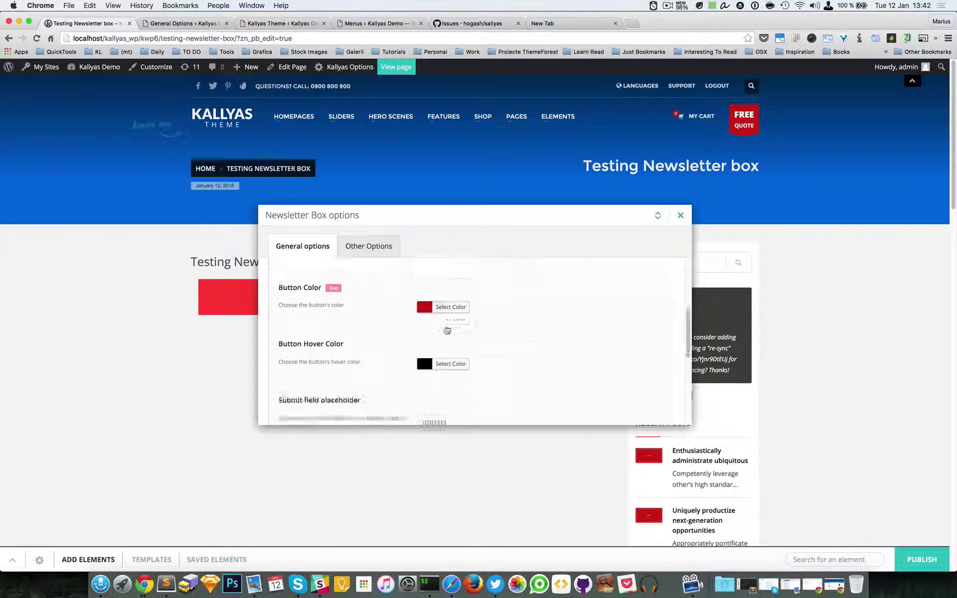
pyautogui.scroll(-1, 448, 330)
pyautogui.click(461, 310)
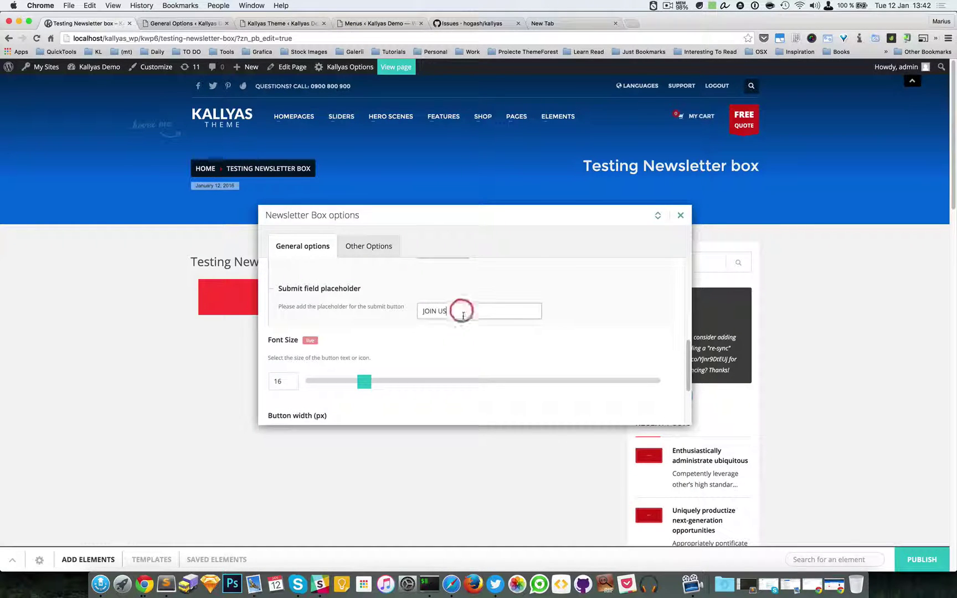
pyautogui.scroll(-1, 454, 333)
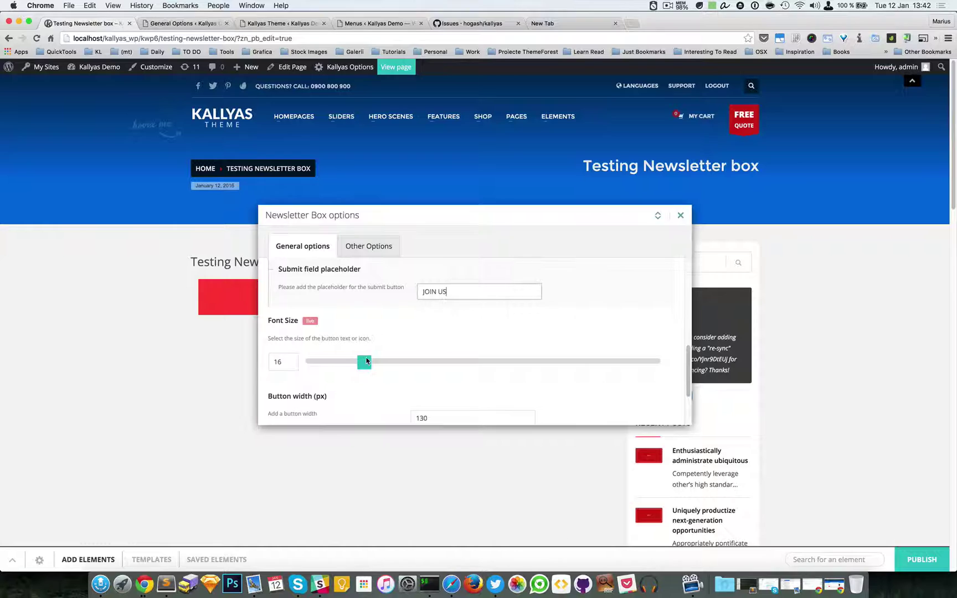
pyautogui.moveTo(371, 363); pyautogui.dragTo(384, 365)
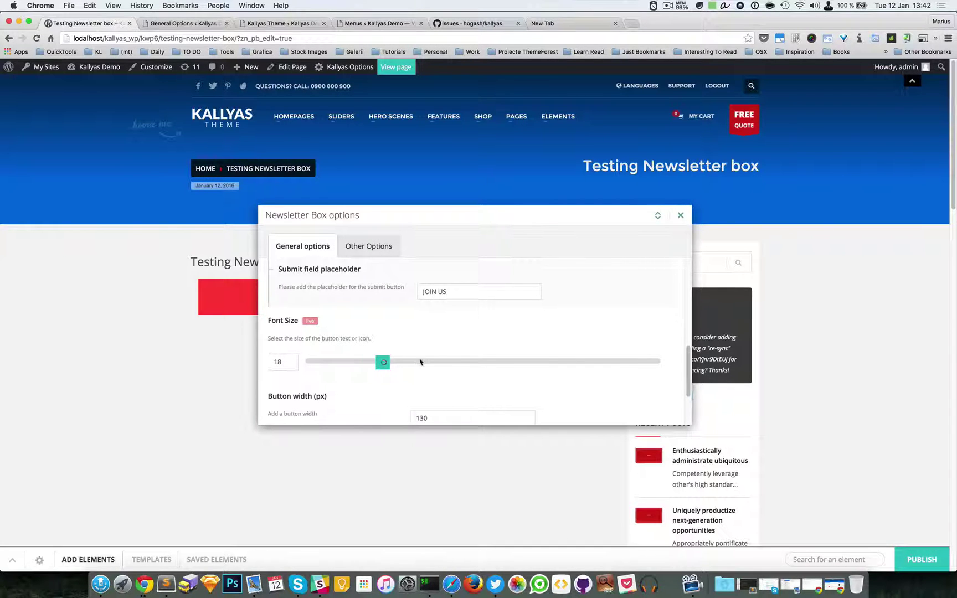
pyautogui.scroll(-2, 446, 359)
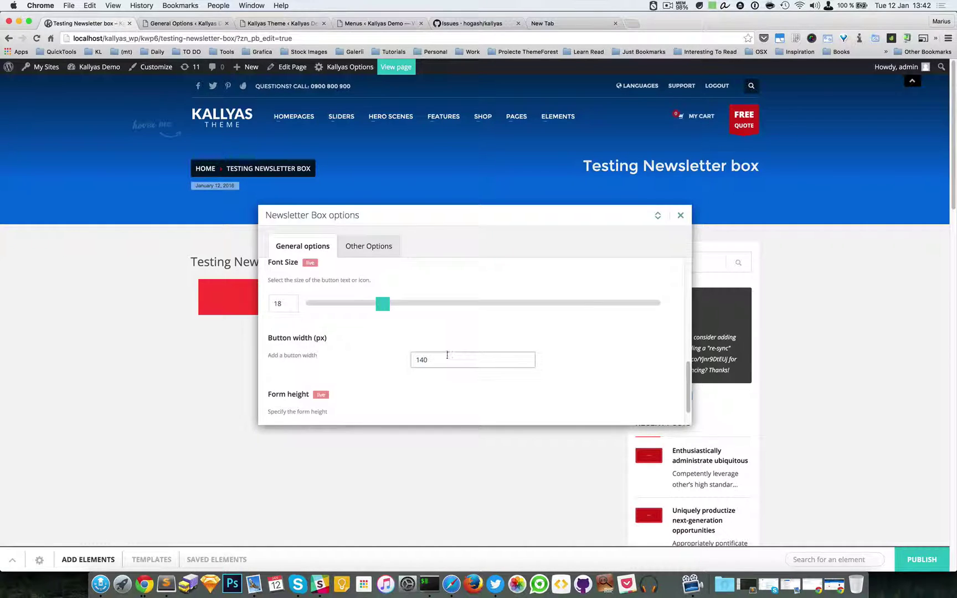
pyautogui.scroll(-2, 448, 355)
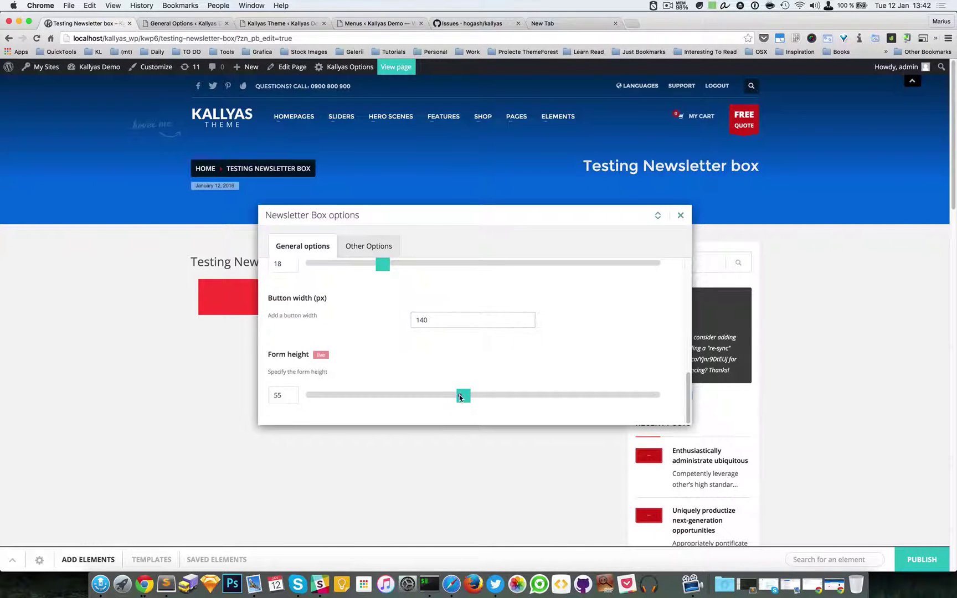
pyautogui.moveTo(464, 397); pyautogui.dragTo(443, 395)
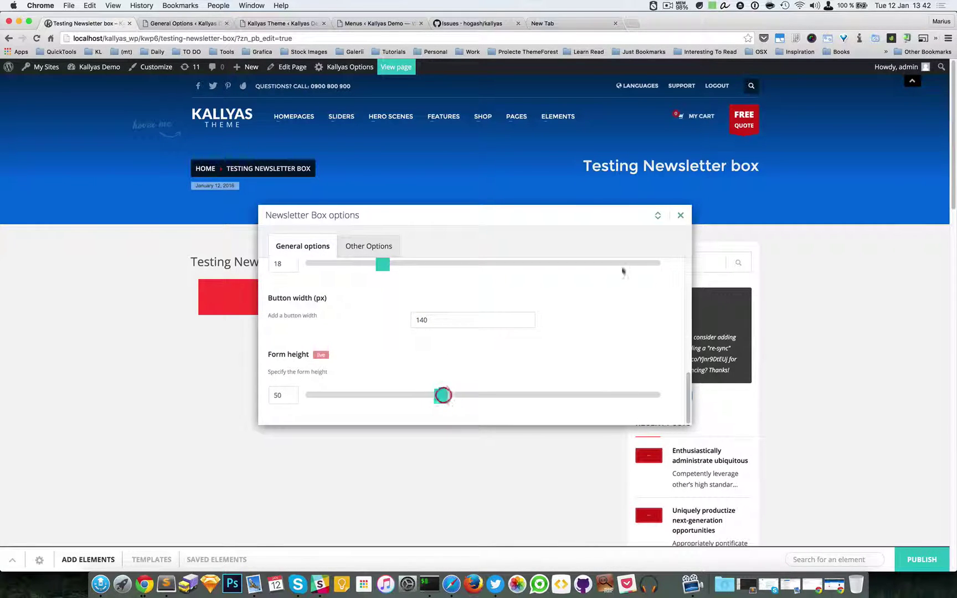
pyautogui.click(681, 215)
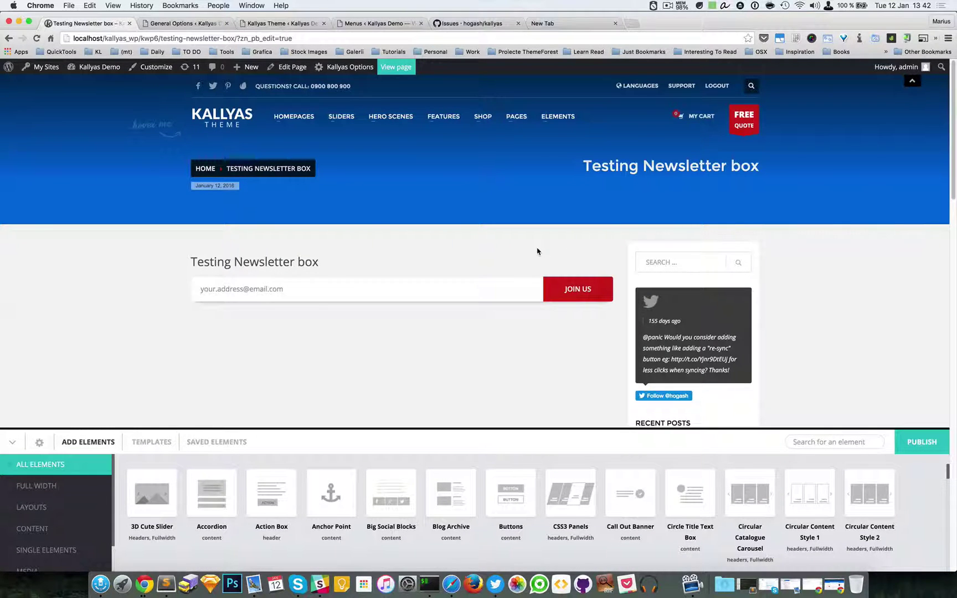
pyautogui.moveTo(186, 288)
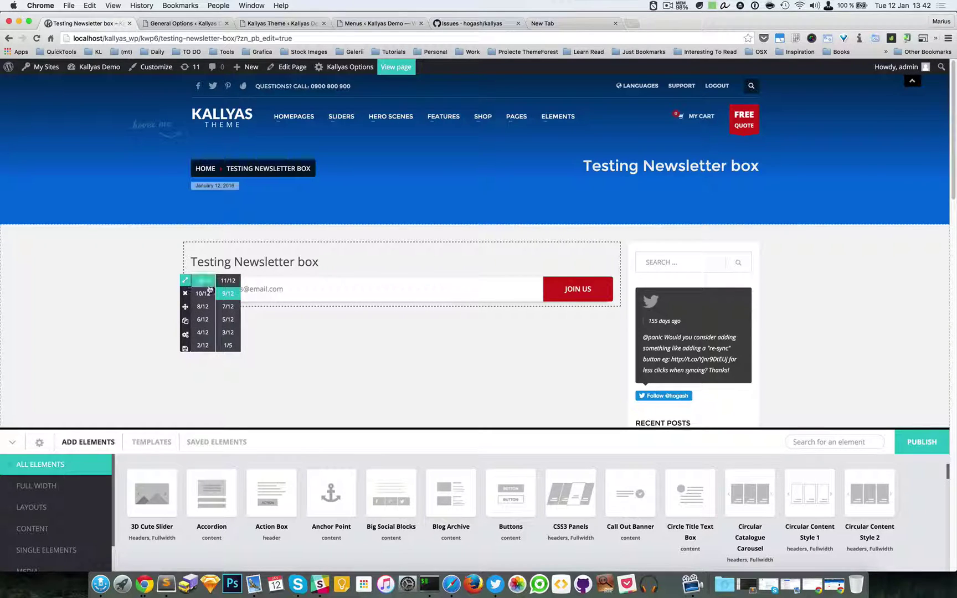
pyautogui.click(203, 307)
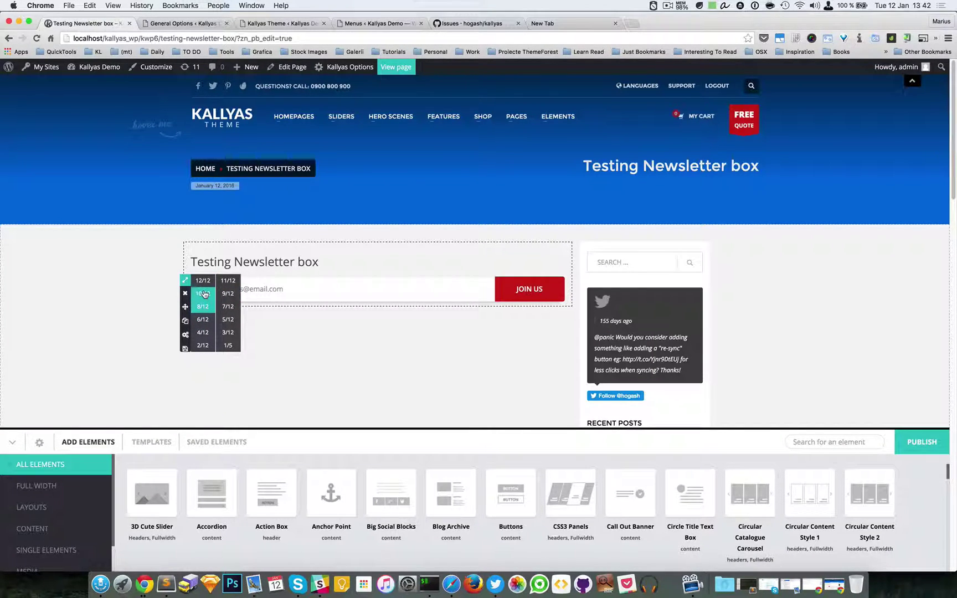
pyautogui.click(227, 297)
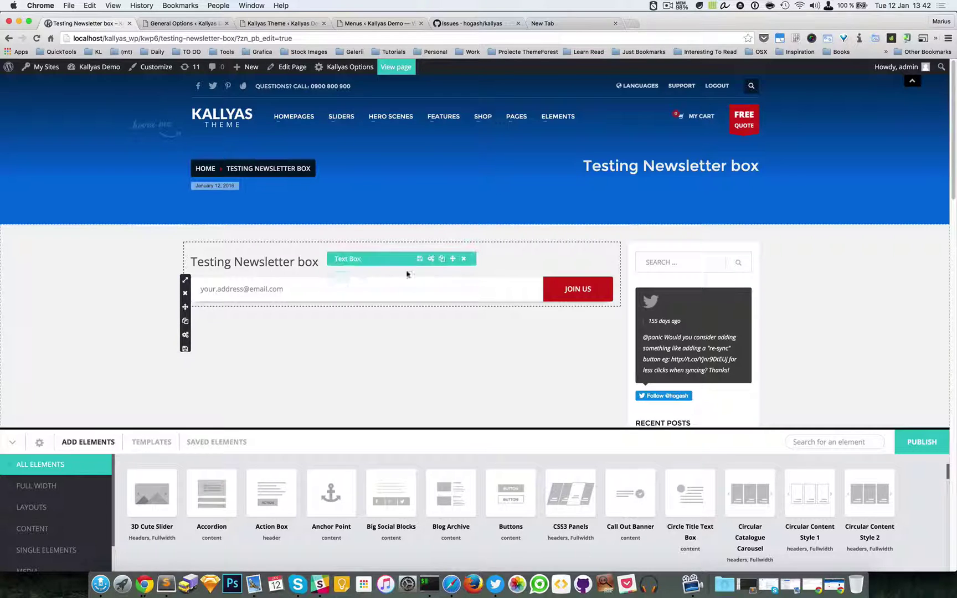
# Step: Preview each transparent form style, then return to White input and filled button
pyautogui.click(430, 279)
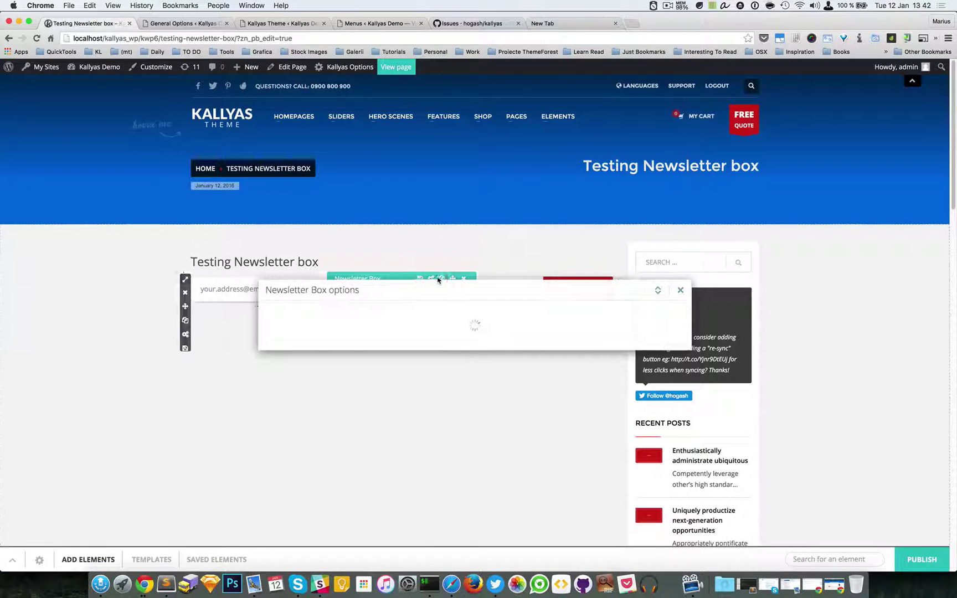
pyautogui.moveTo(403, 224); pyautogui.dragTo(602, 325)
pyautogui.scroll(-2, 589, 470)
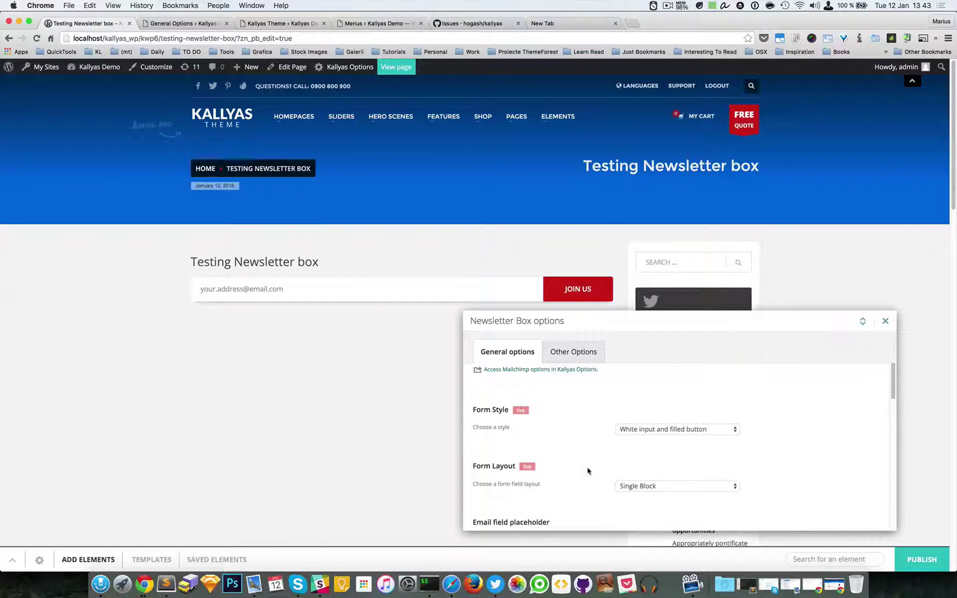
pyautogui.click(627, 430)
pyautogui.click(634, 437)
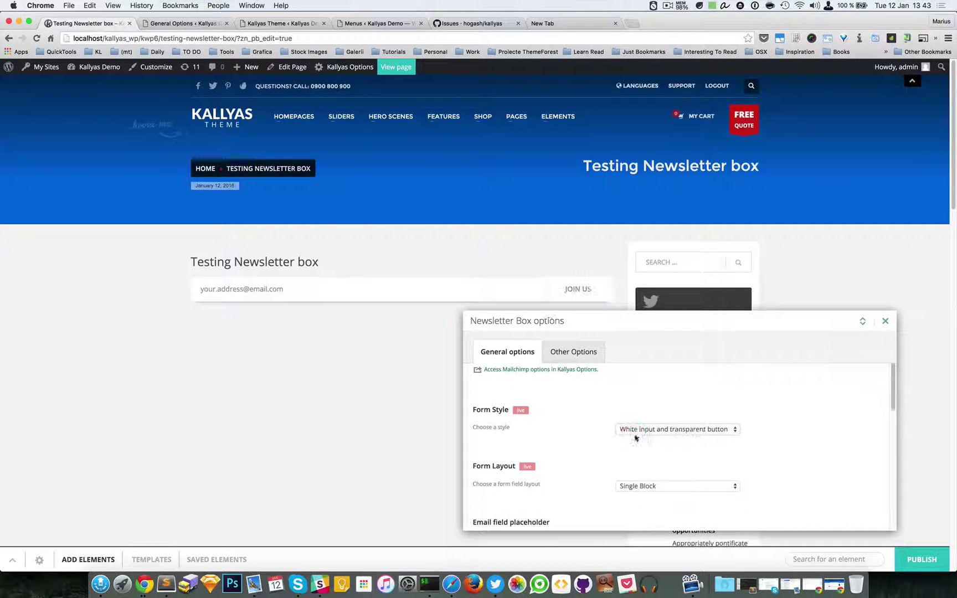
pyautogui.click(639, 432)
pyautogui.click(640, 438)
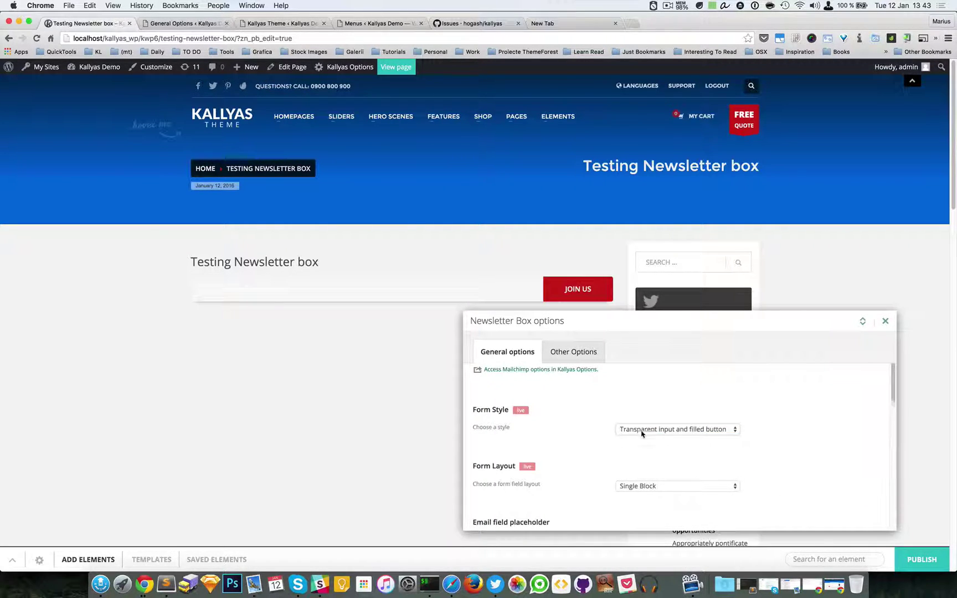
pyautogui.click(642, 430)
pyautogui.click(641, 437)
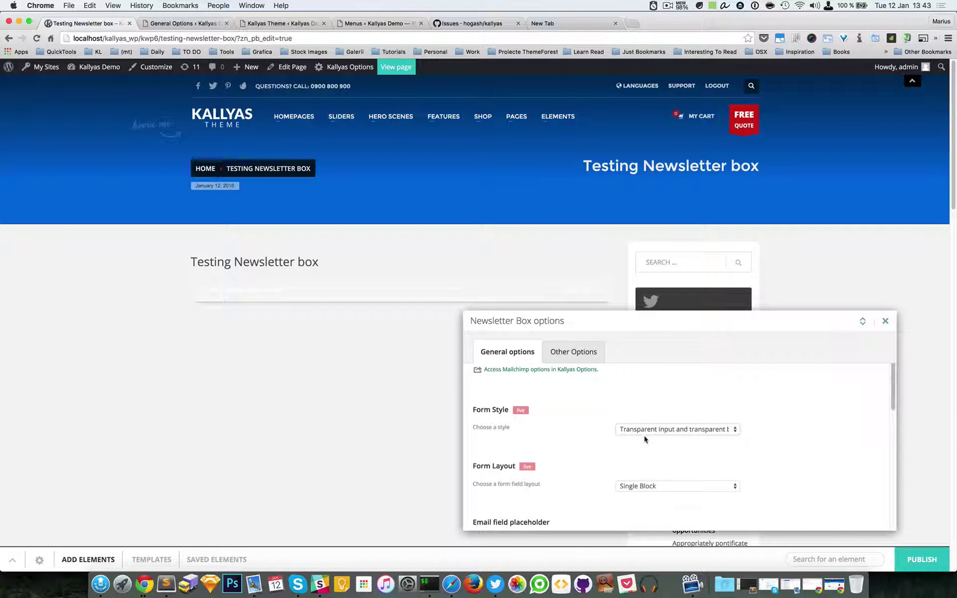
pyautogui.click(644, 402)
# Step: Preview the On separate rows and On separate rows full layouts, then restore Single Block
pyautogui.click(659, 487)
pyautogui.click(658, 494)
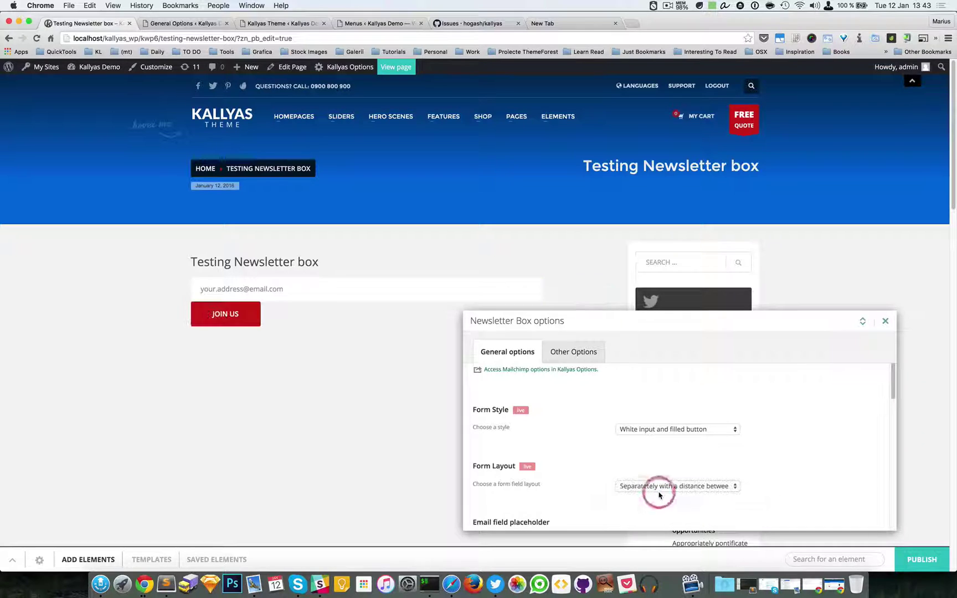
pyautogui.click(658, 486)
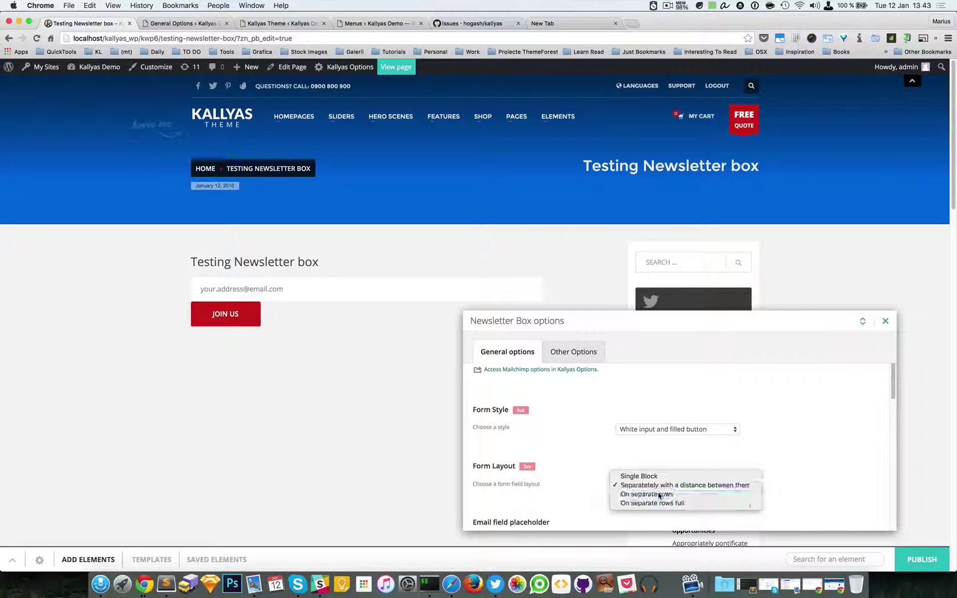
pyautogui.click(659, 494)
pyautogui.click(660, 486)
pyautogui.click(659, 494)
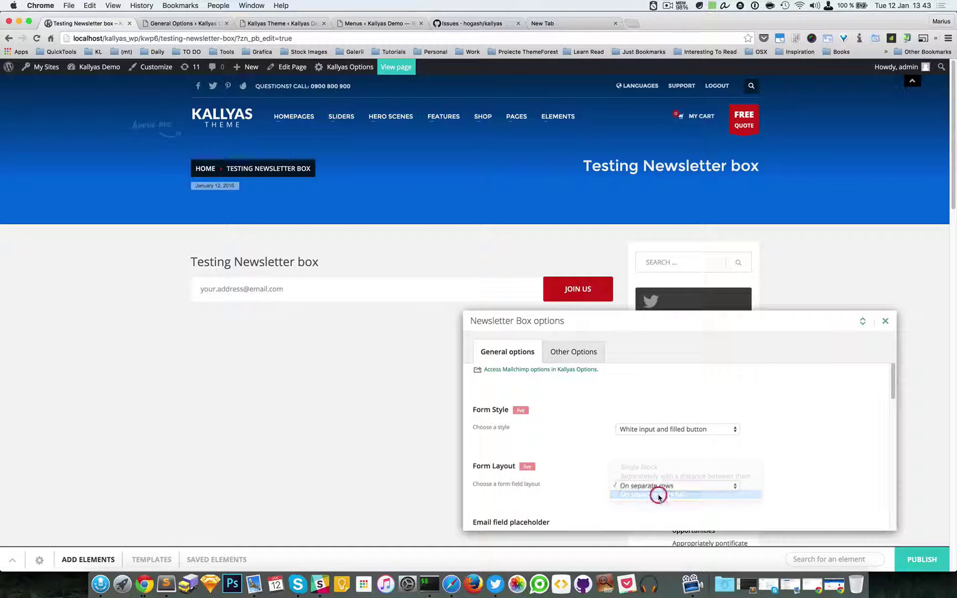
pyautogui.click(658, 486)
pyautogui.click(654, 458)
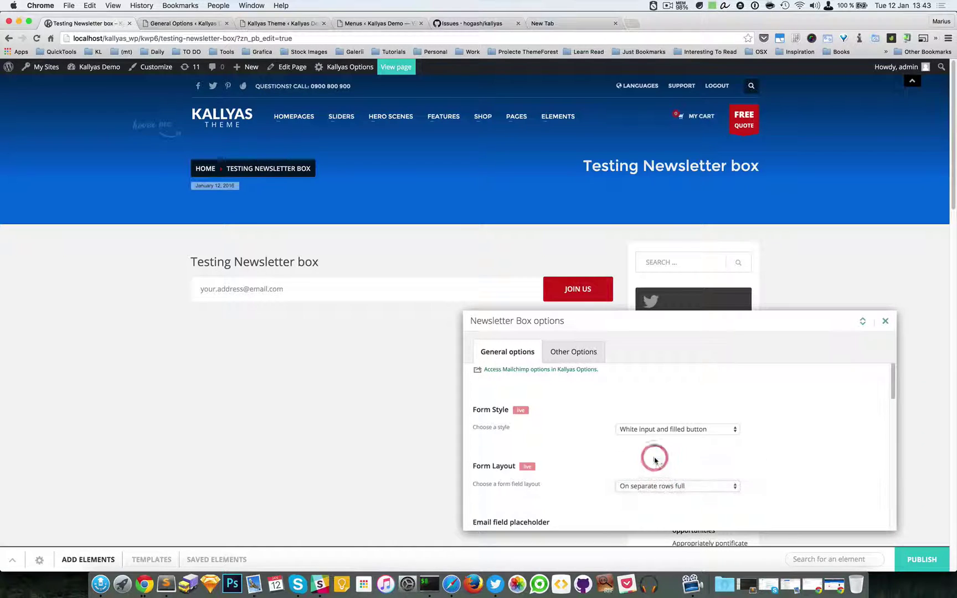
pyautogui.scroll(-2, 663, 468)
pyautogui.scroll(-5, 663, 469)
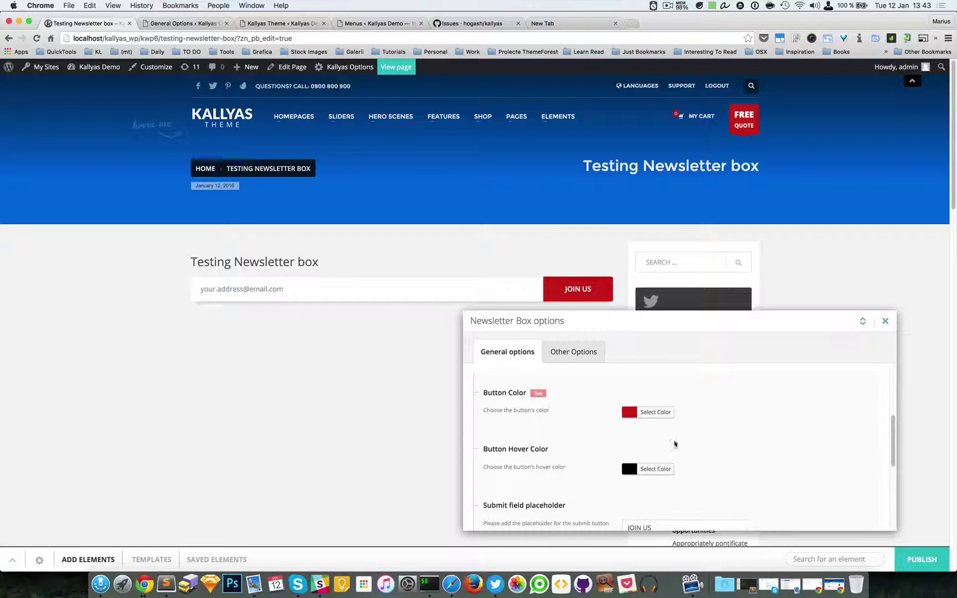
pyautogui.scroll(10, 776, 410)
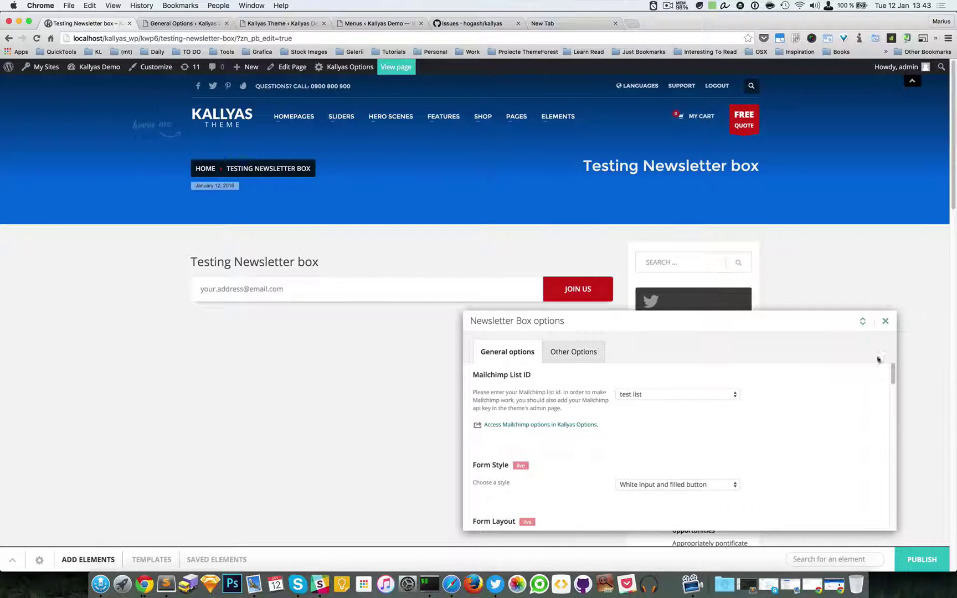
# Step: Close the Newsletter Box options, showing the email field and JOIN US button side by side
pyautogui.click(885, 321)
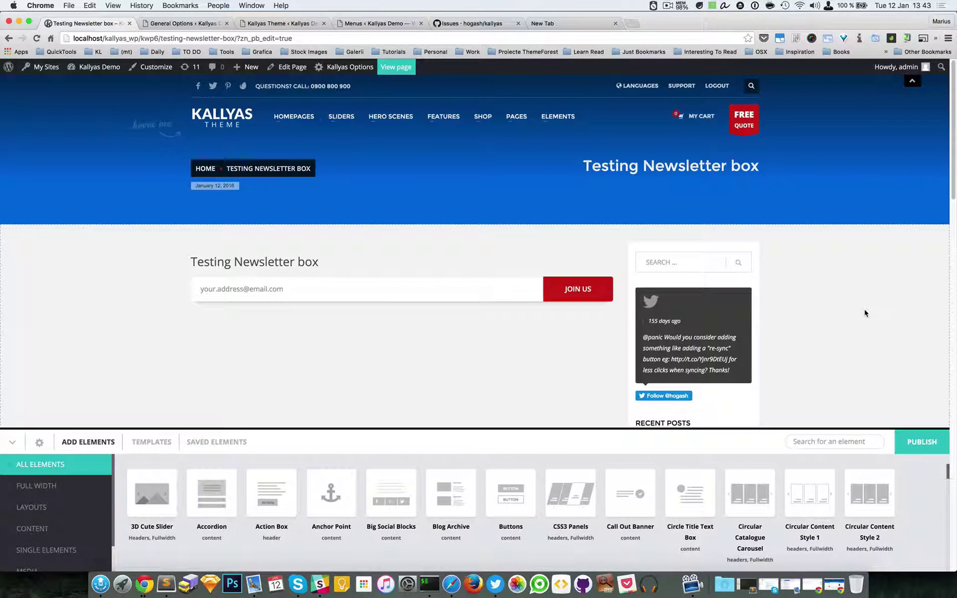